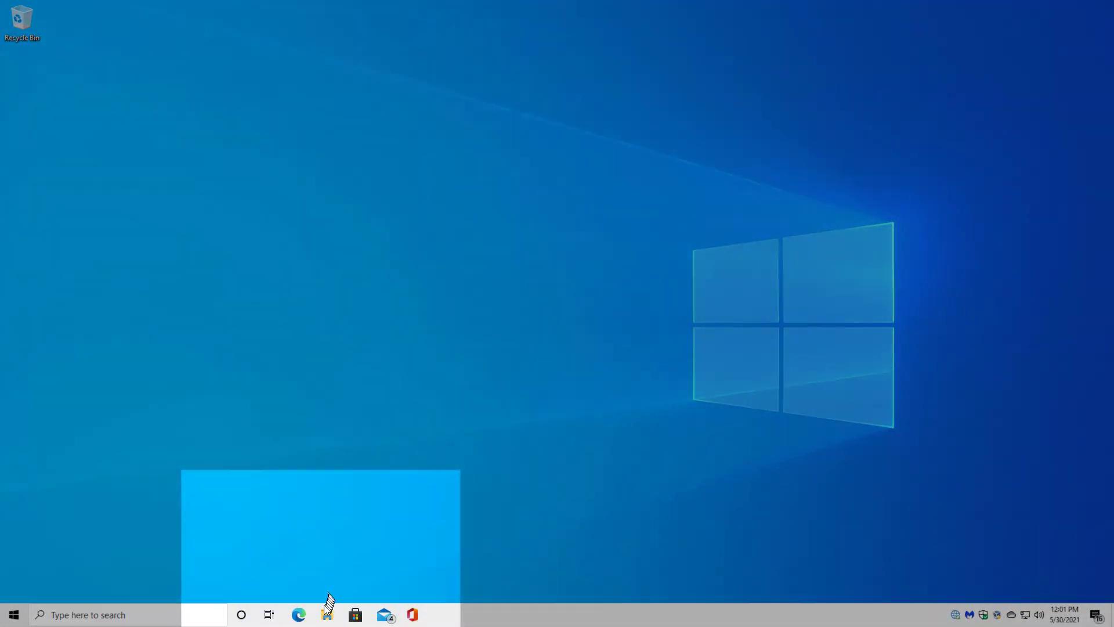
Show the Local Disk (C:) root in File Explorer and bring up Folder Options from the View tab.
click(327, 616)
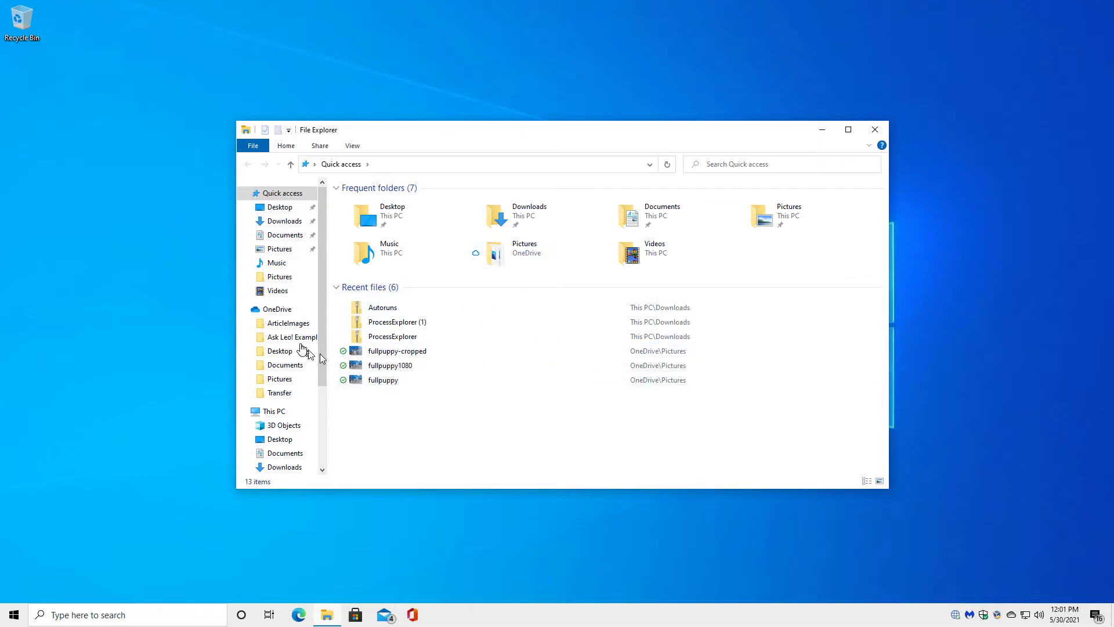
scroll(293, 447, down, 2)
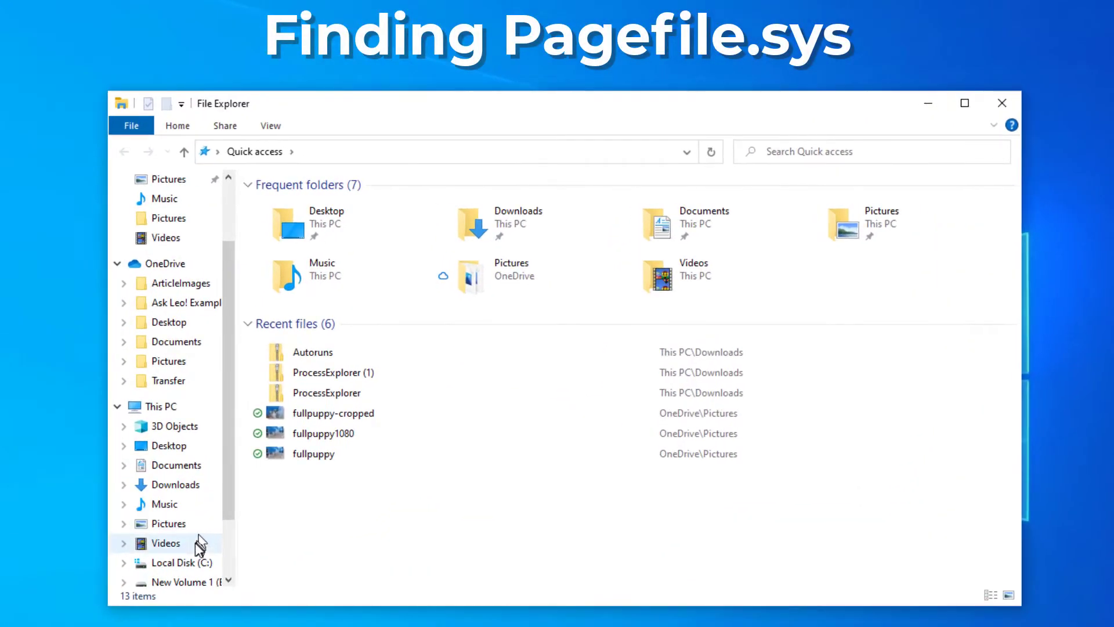
click(188, 562)
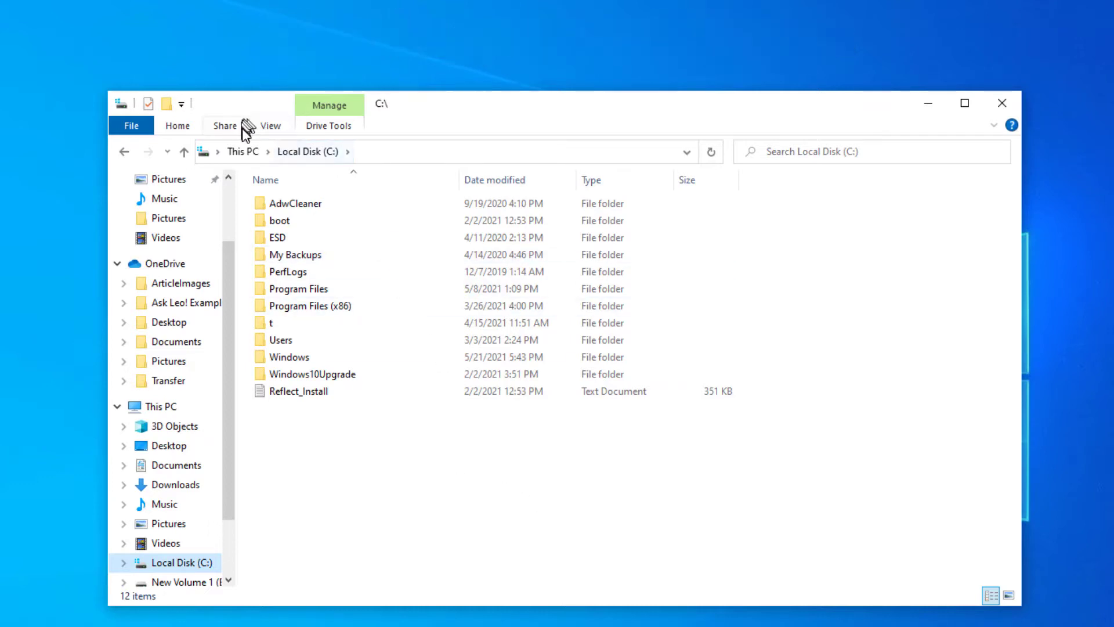
click(270, 126)
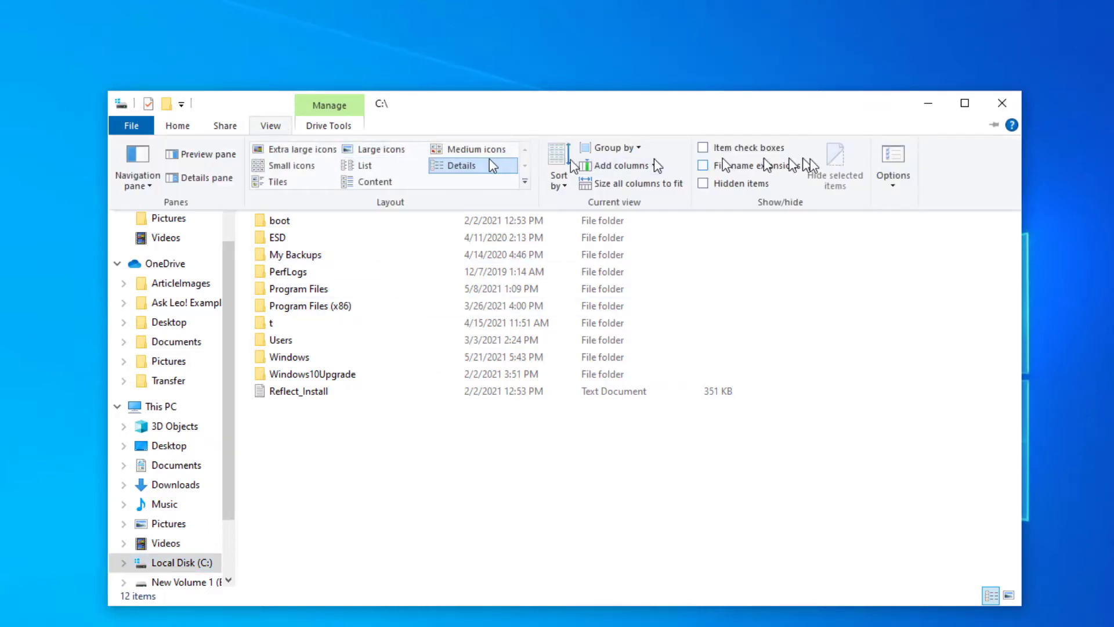
click(905, 187)
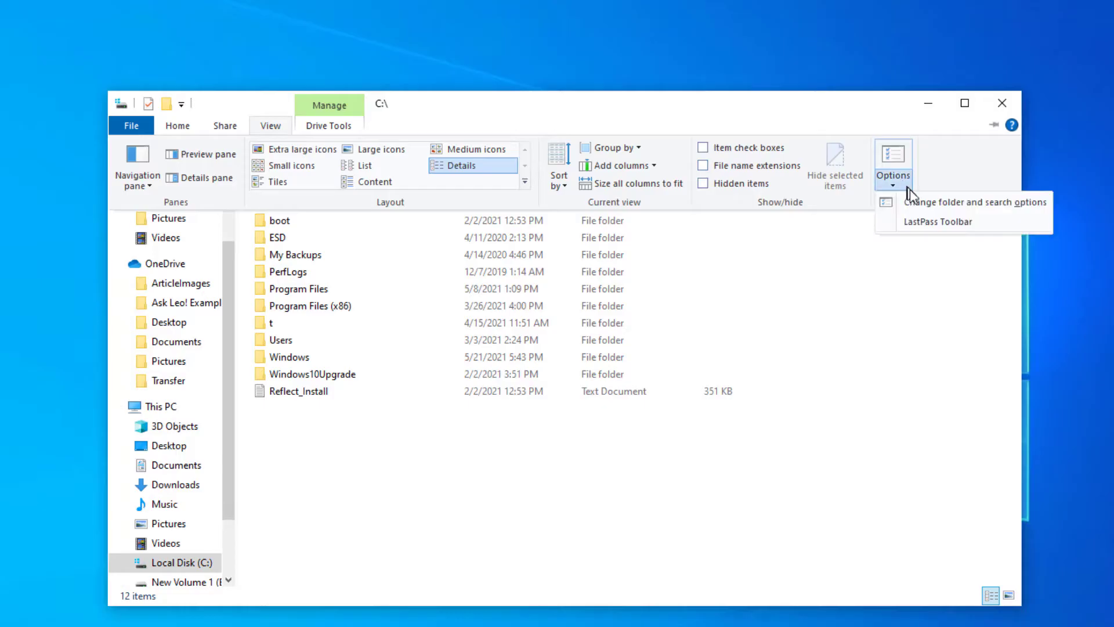
Make Explorer show hidden files, known file extensions and protected operating system files, accepting the warning.
click(942, 202)
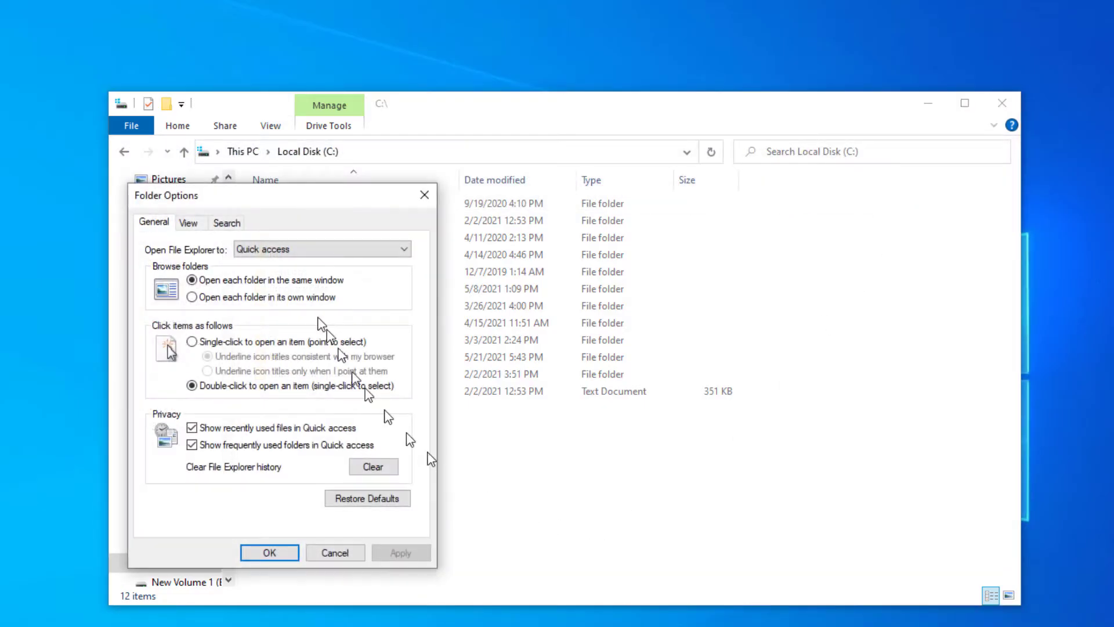
click(188, 224)
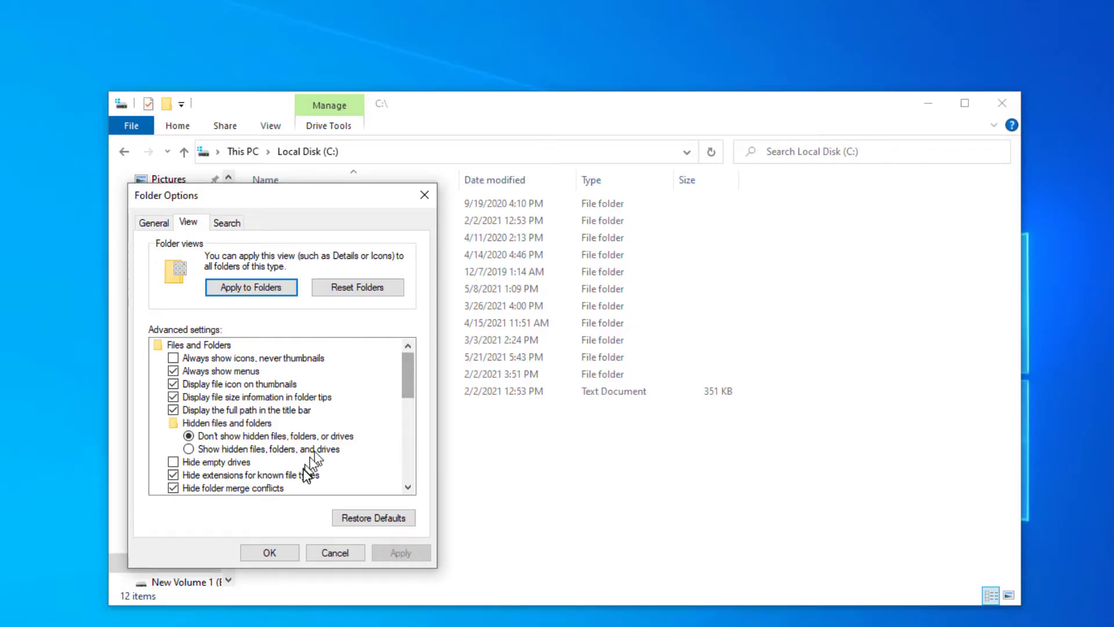
click(234, 451)
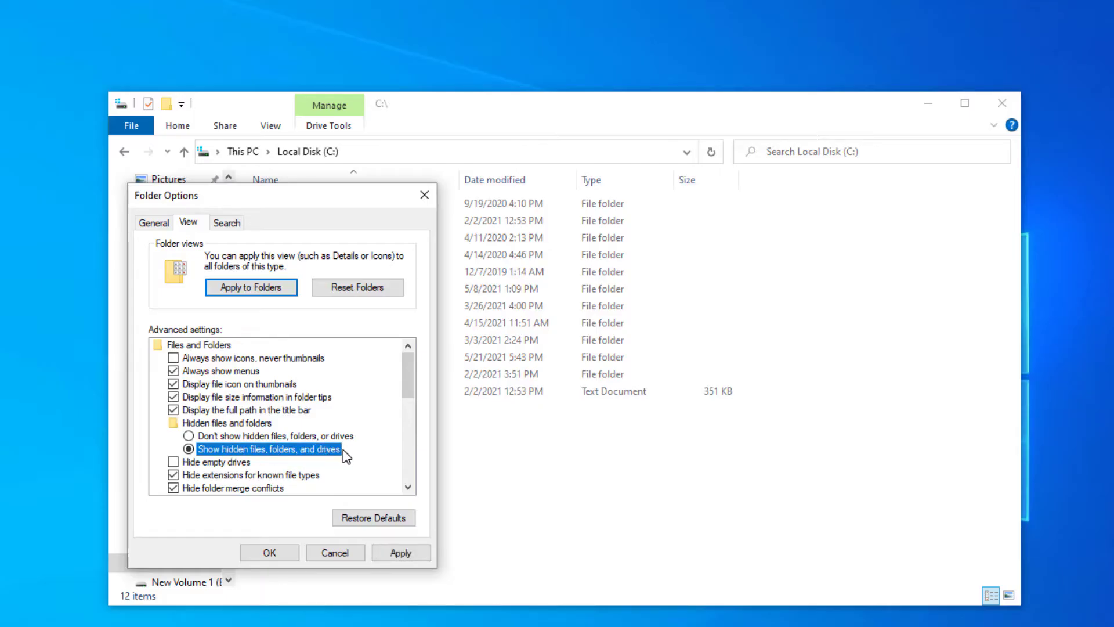
click(173, 476)
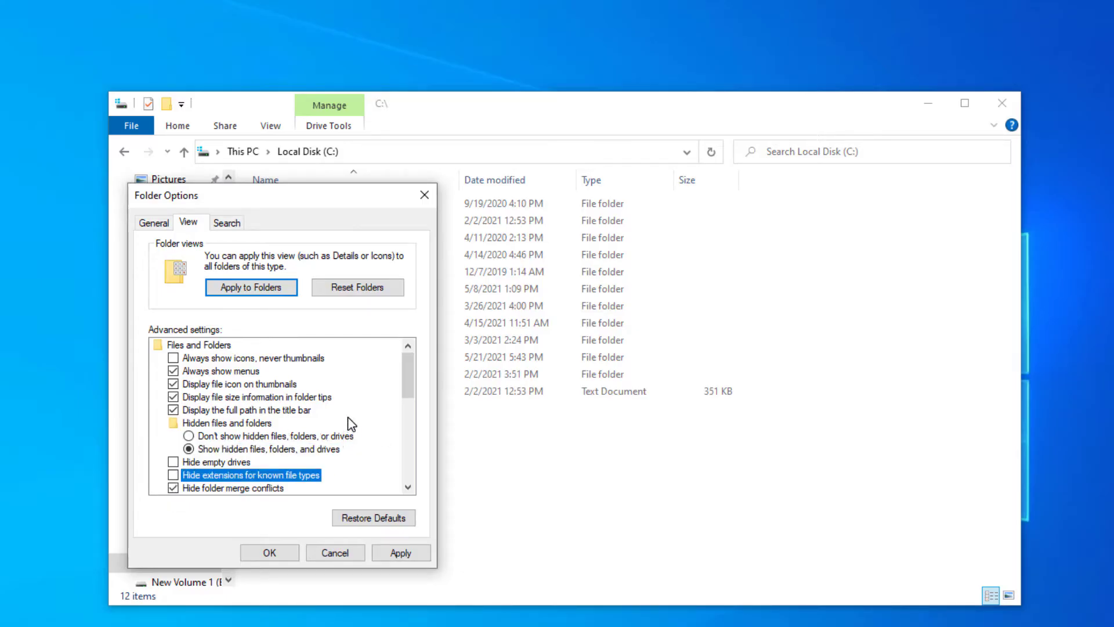
scroll(352, 424, down, 2)
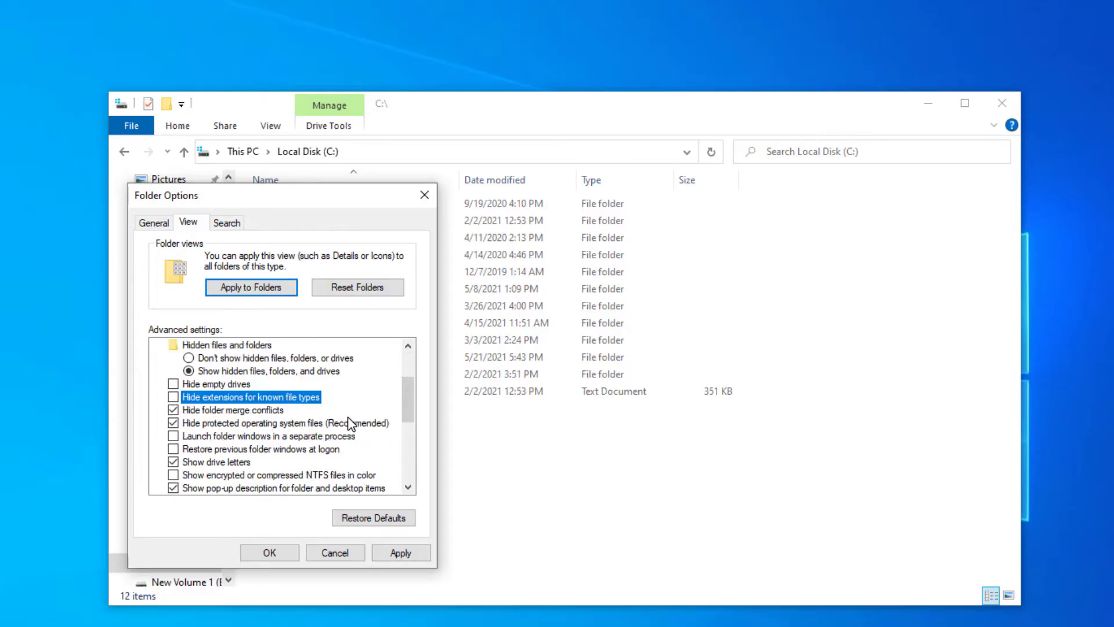
click(173, 423)
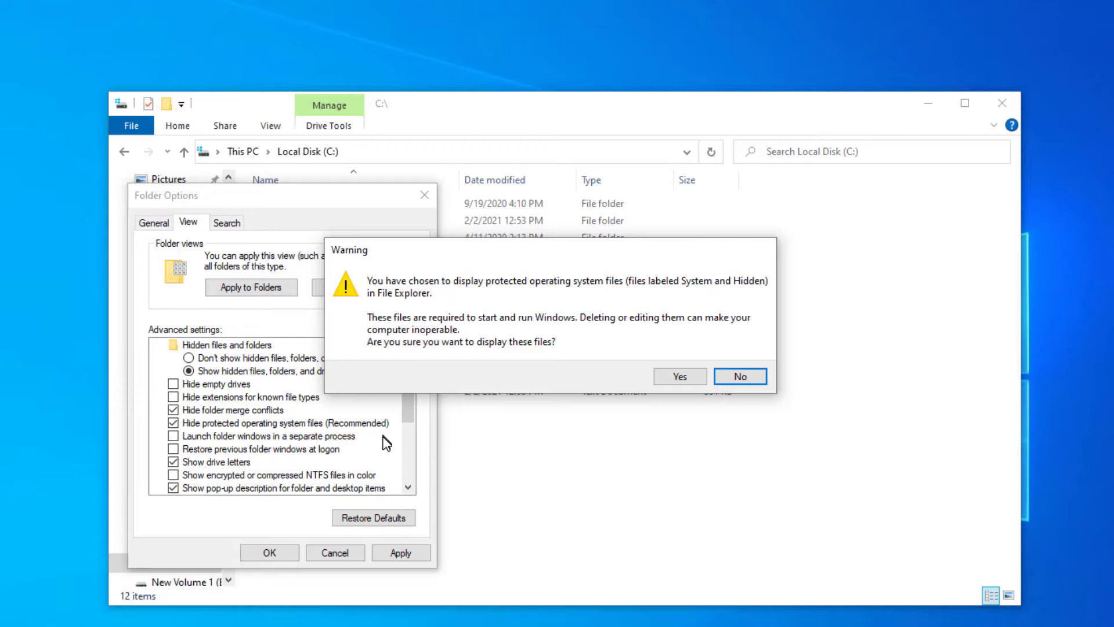
click(681, 376)
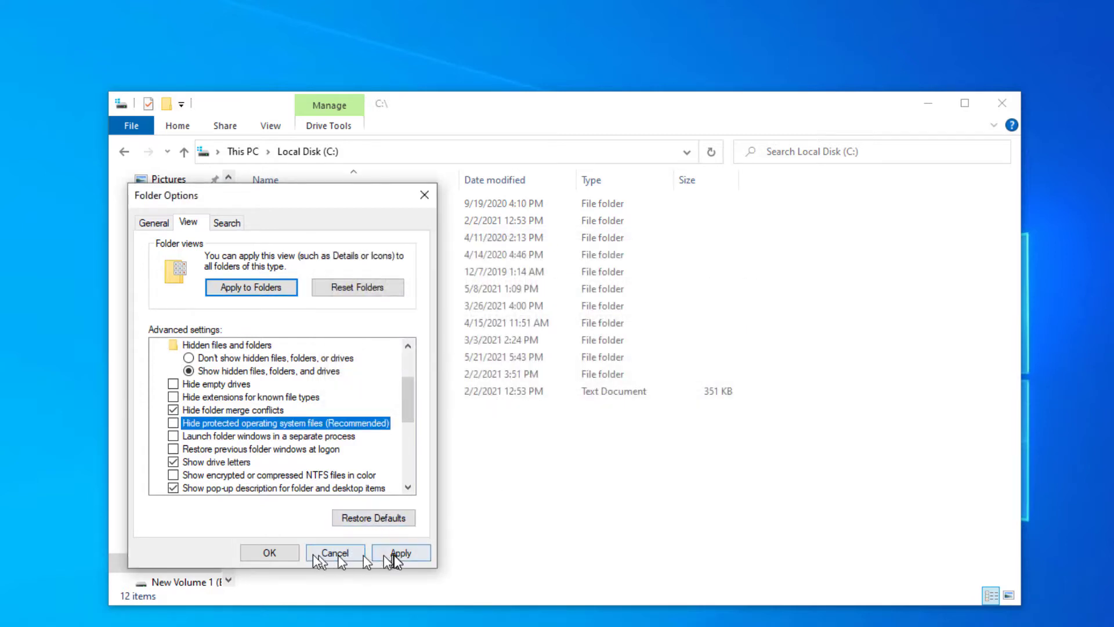
click(269, 553)
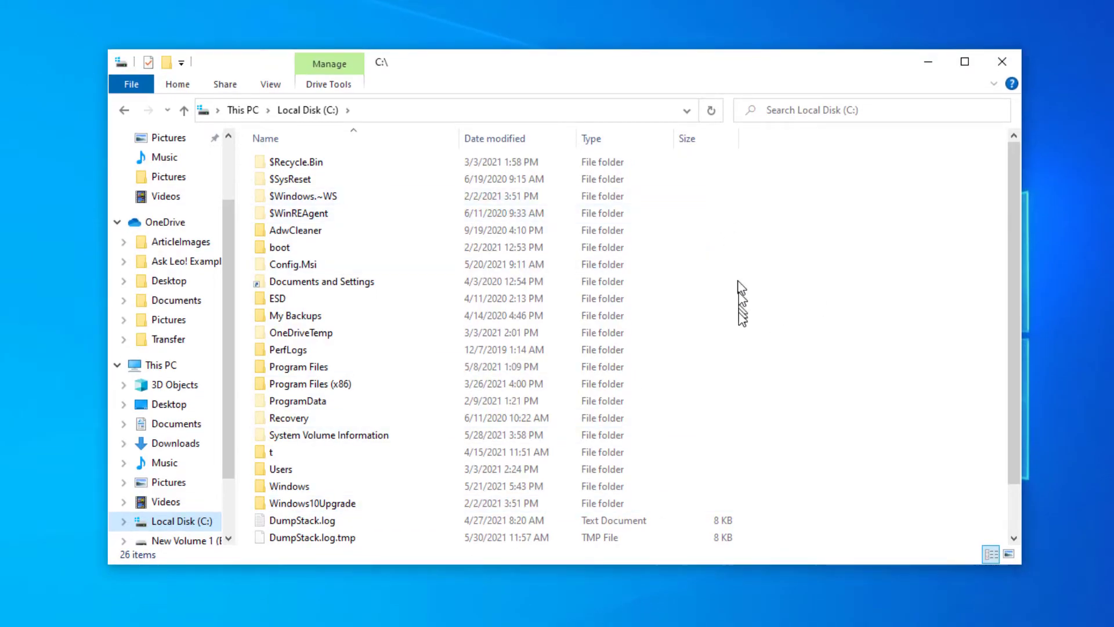
Try deleting pagefile.sys (1.37 GB) from the C: root, which fails because the file is in use.
scroll(743, 361, down, 1)
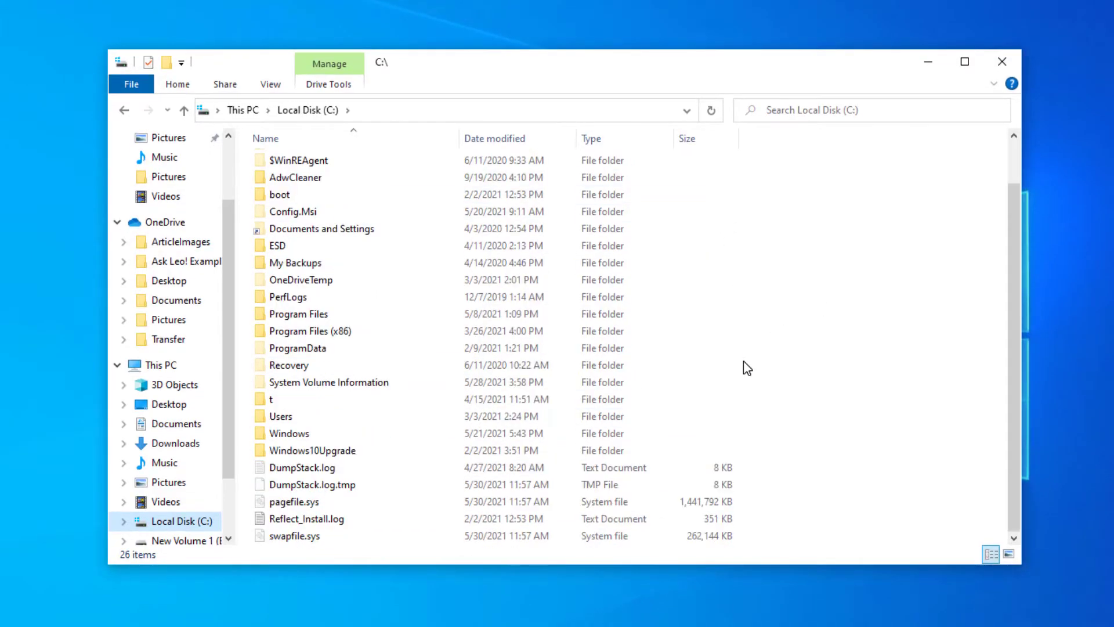
click(323, 500)
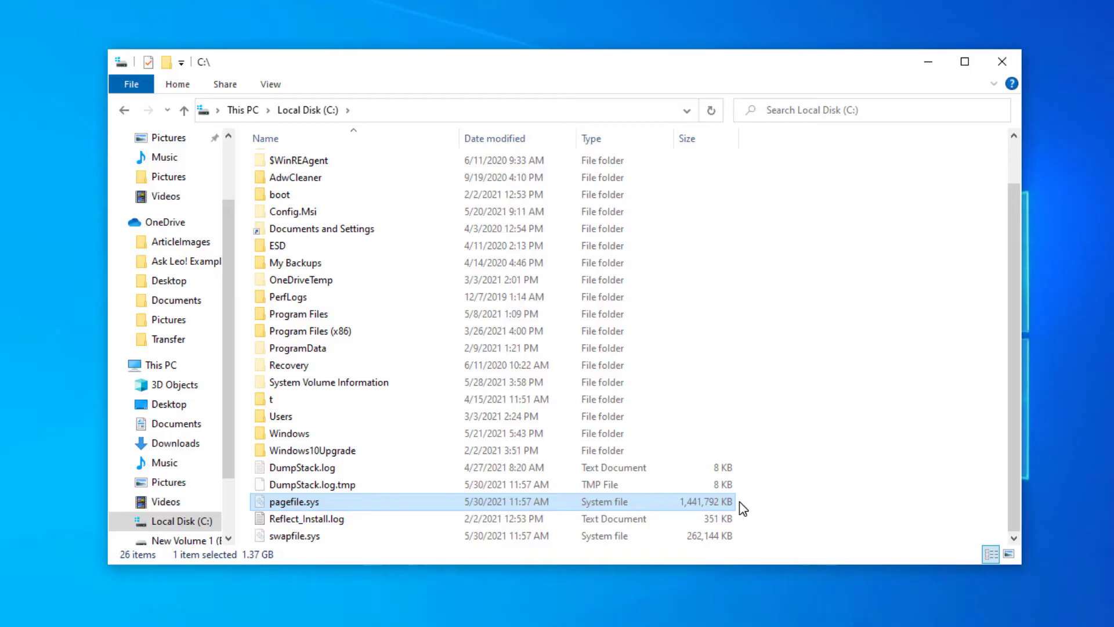
right_click(322, 503)
click(146, 446)
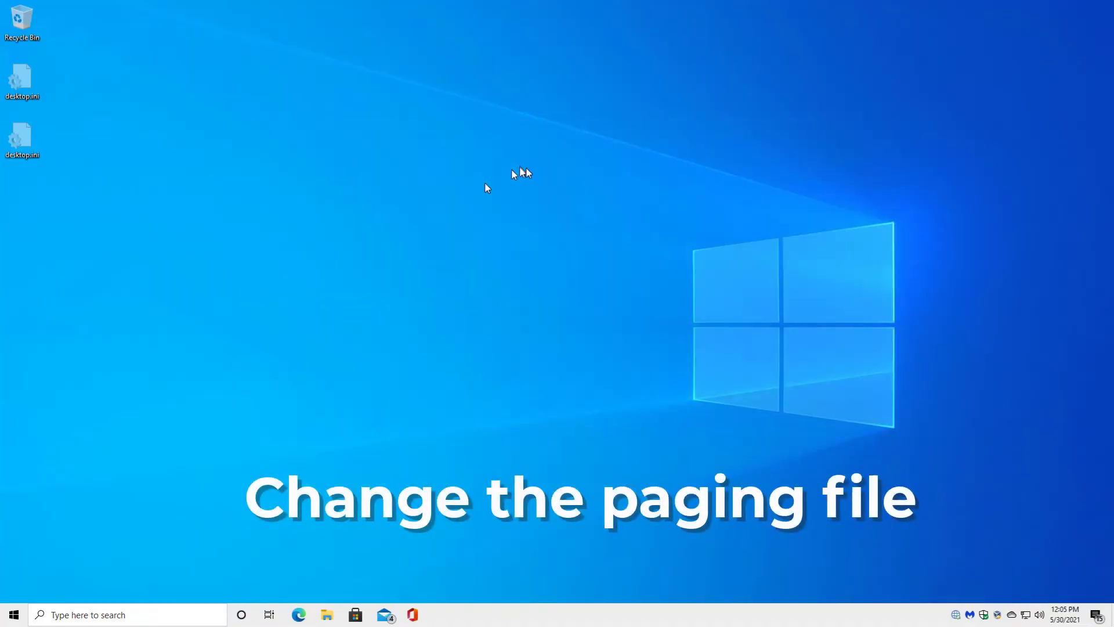
Reach the System About page in Settings and launch Advanced system settings from Related settings.
right_click(18, 618)
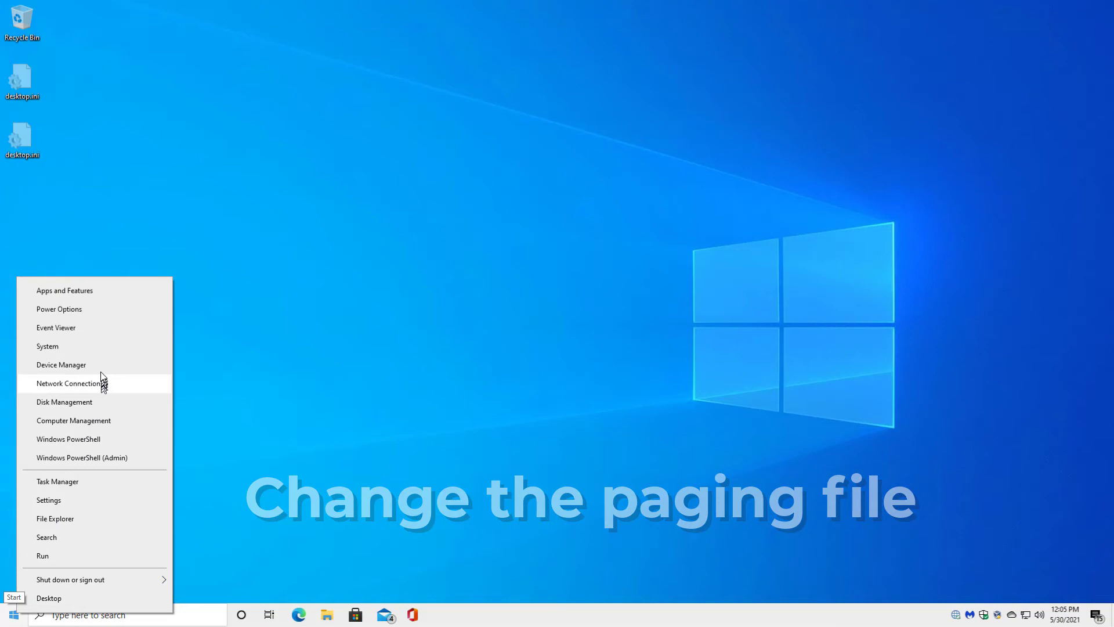
click(89, 346)
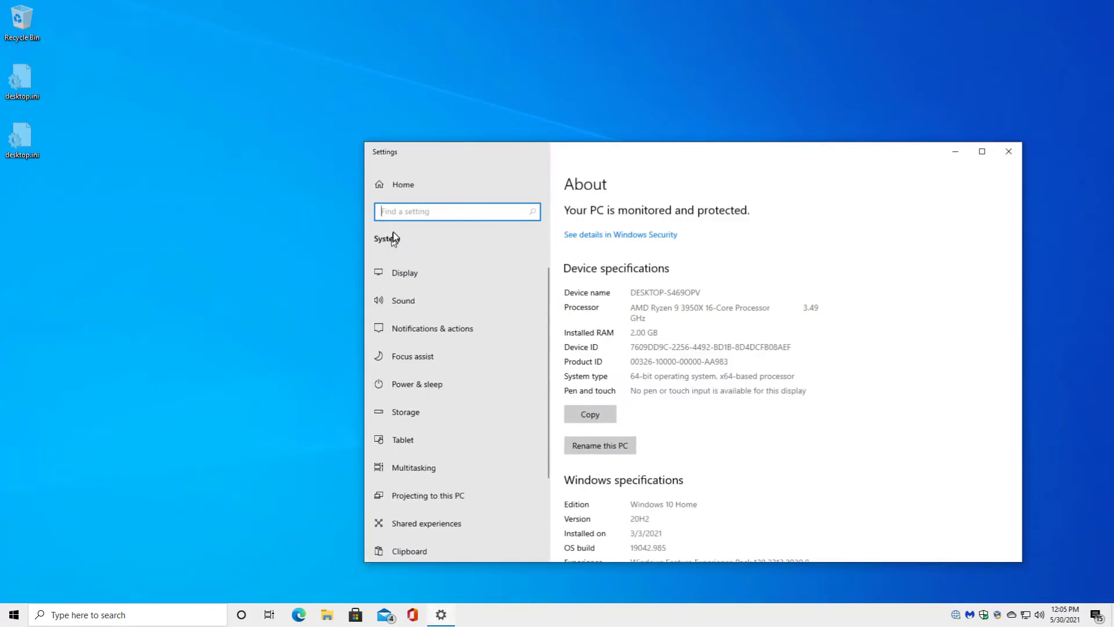
scroll(740, 388, down, 10)
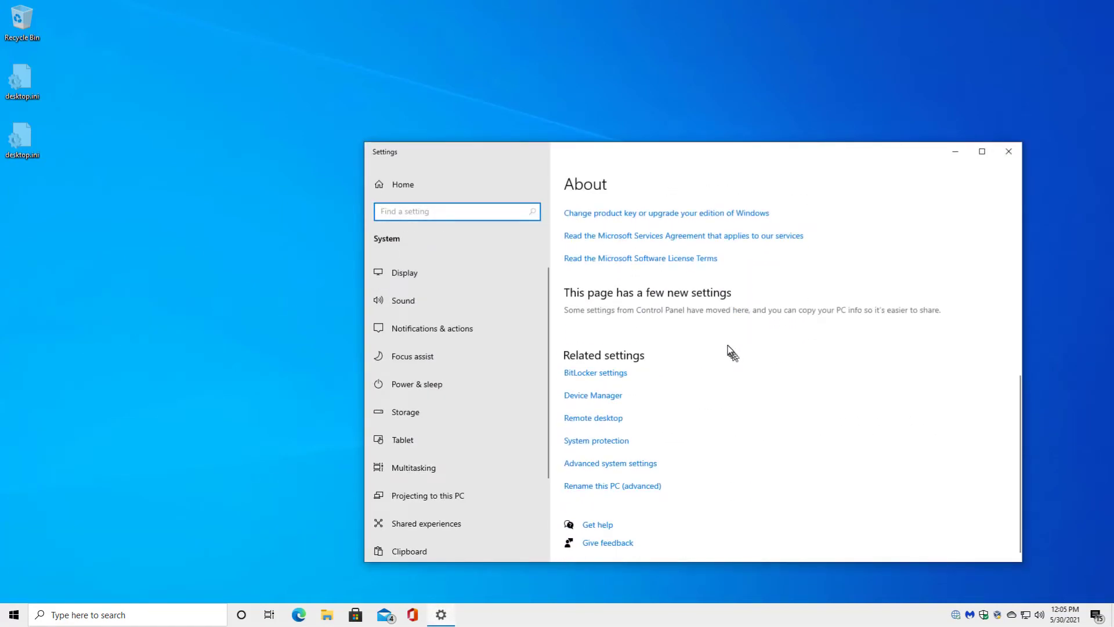
click(634, 462)
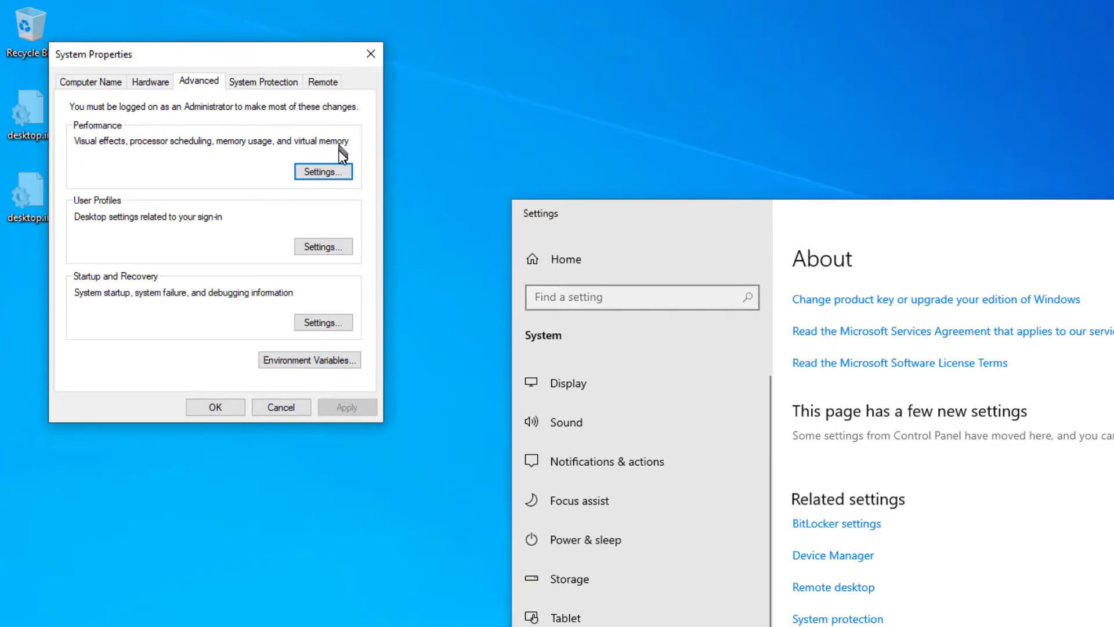
Open the Virtual Memory dialog via Performance Options, showing C: system-managed with 1408 MB allocated.
click(336, 172)
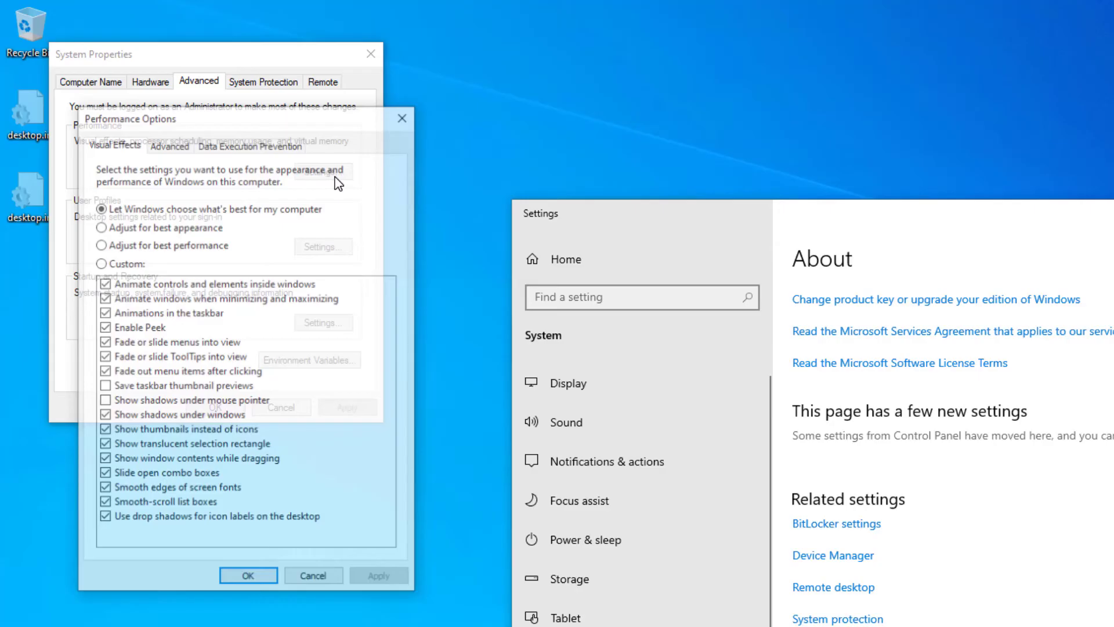
click(168, 143)
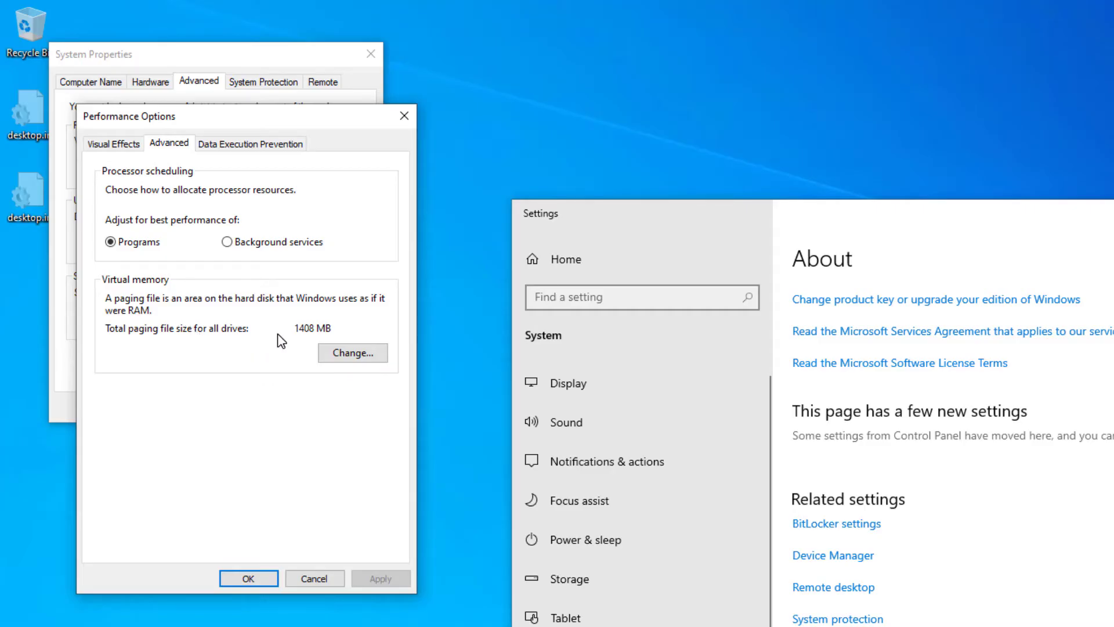
click(351, 353)
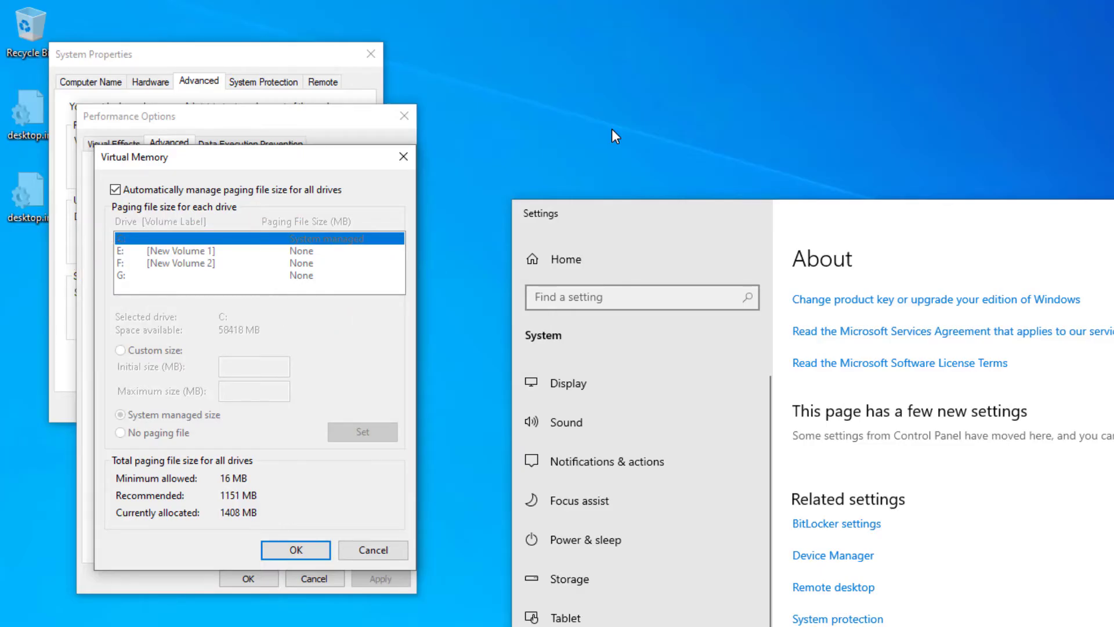
Turn off automatic paging file management and set drive C: to No paging file.
click(116, 190)
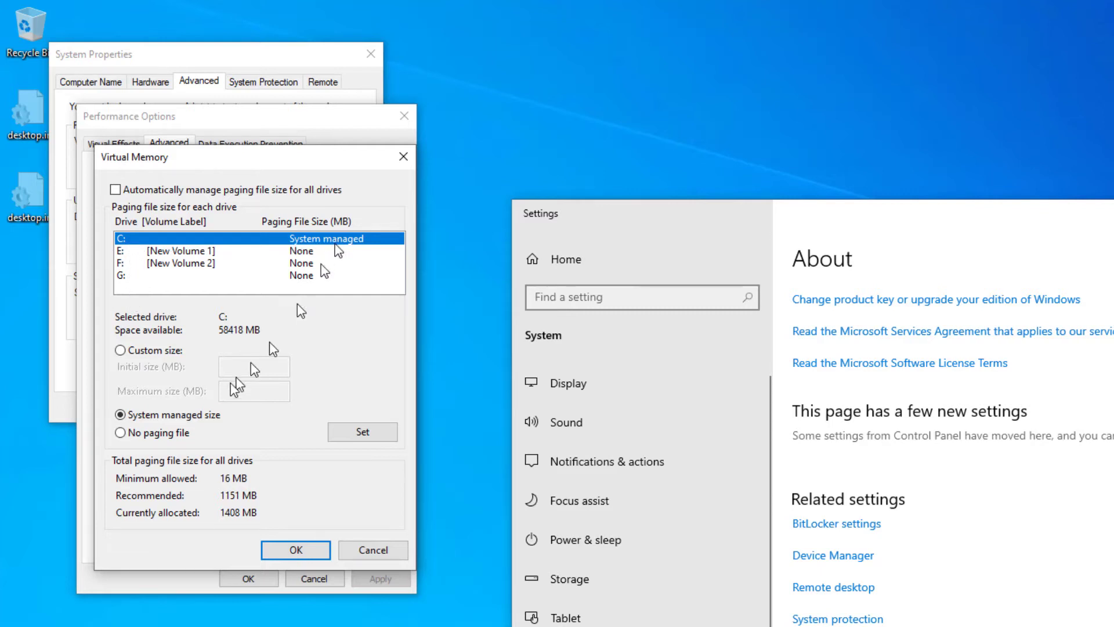
click(124, 432)
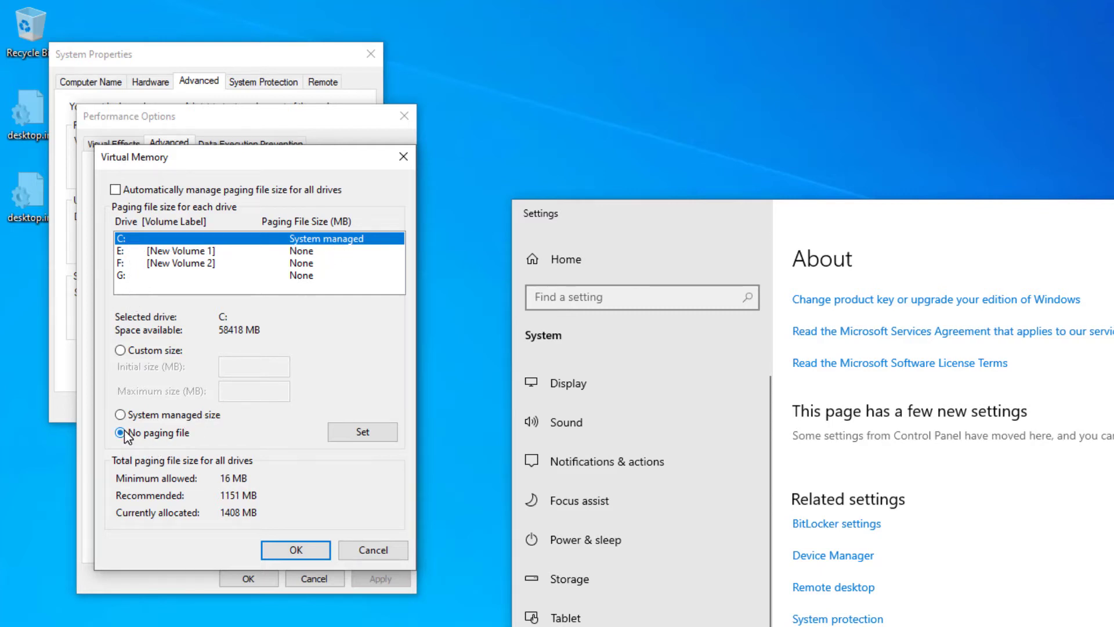
click(356, 428)
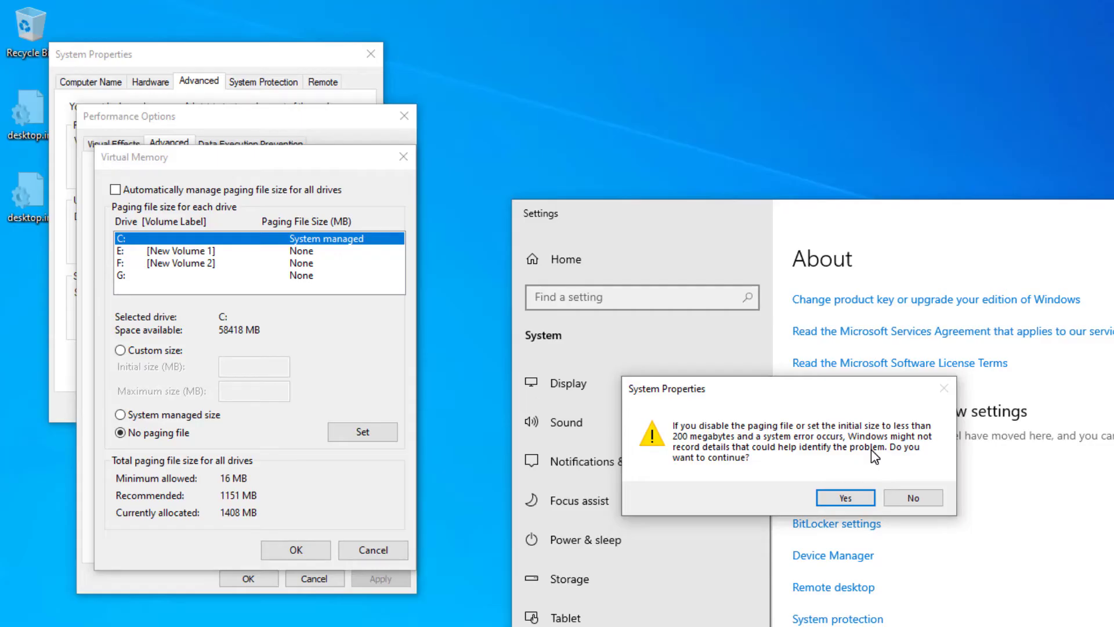
Accept the paging-file warning and save, leaving drive C: with a paging file of None.
click(845, 497)
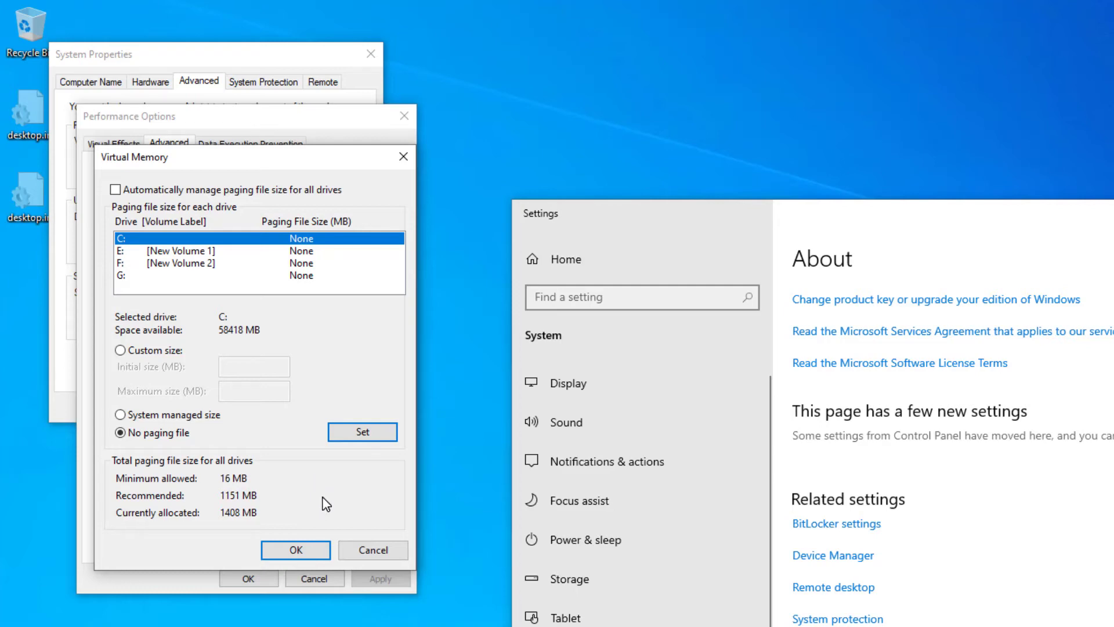
click(306, 550)
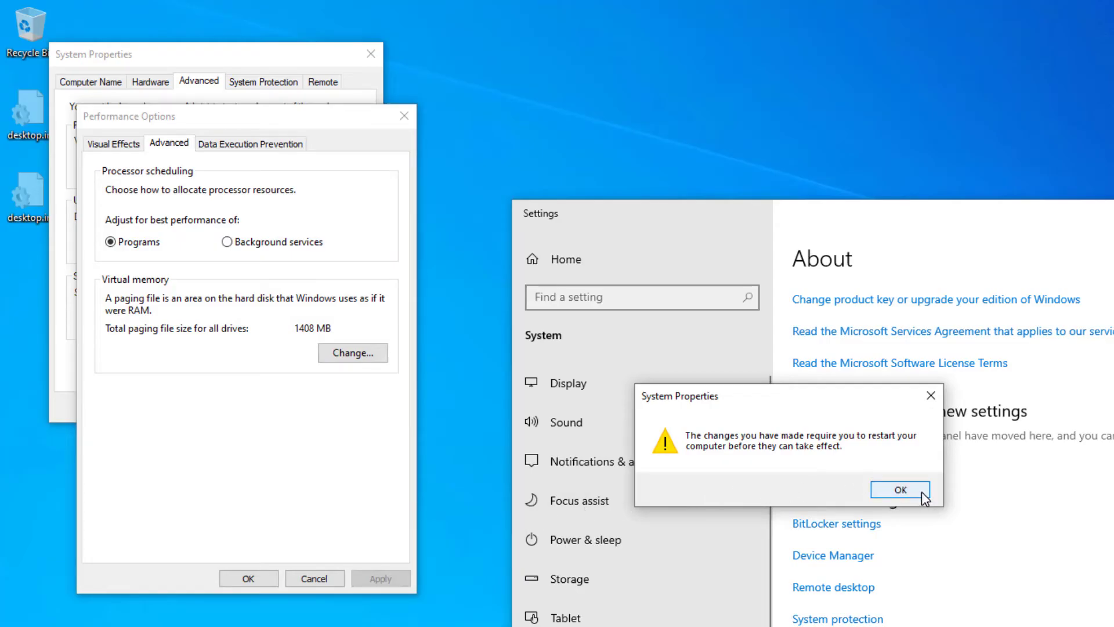
Close the restart notice, Performance Options and System Properties with OK, then restart Windows now.
click(900, 489)
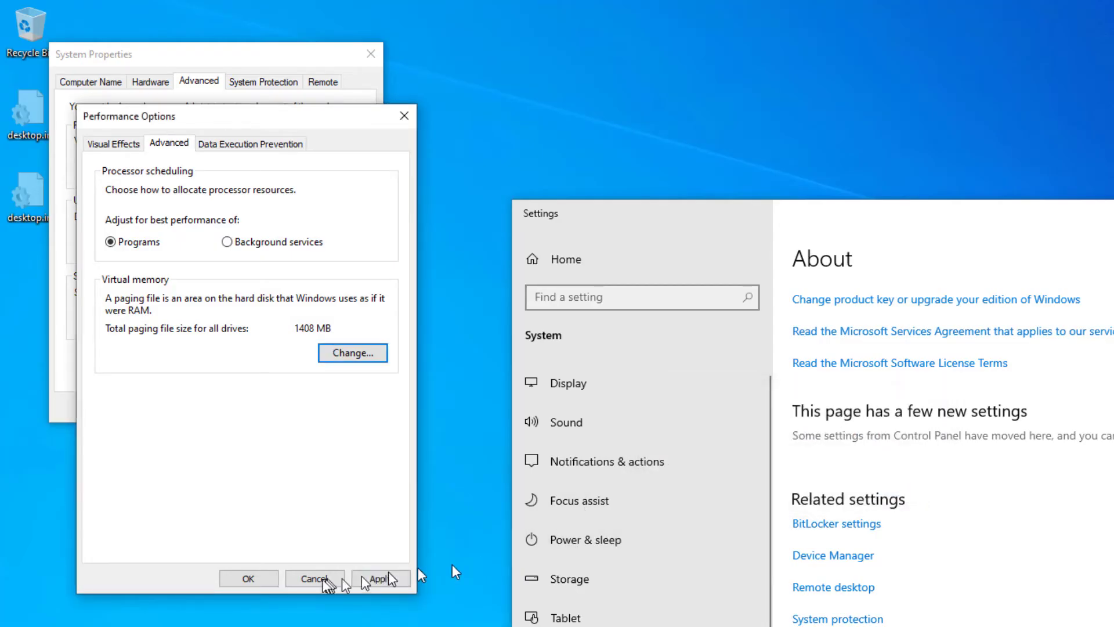
click(250, 579)
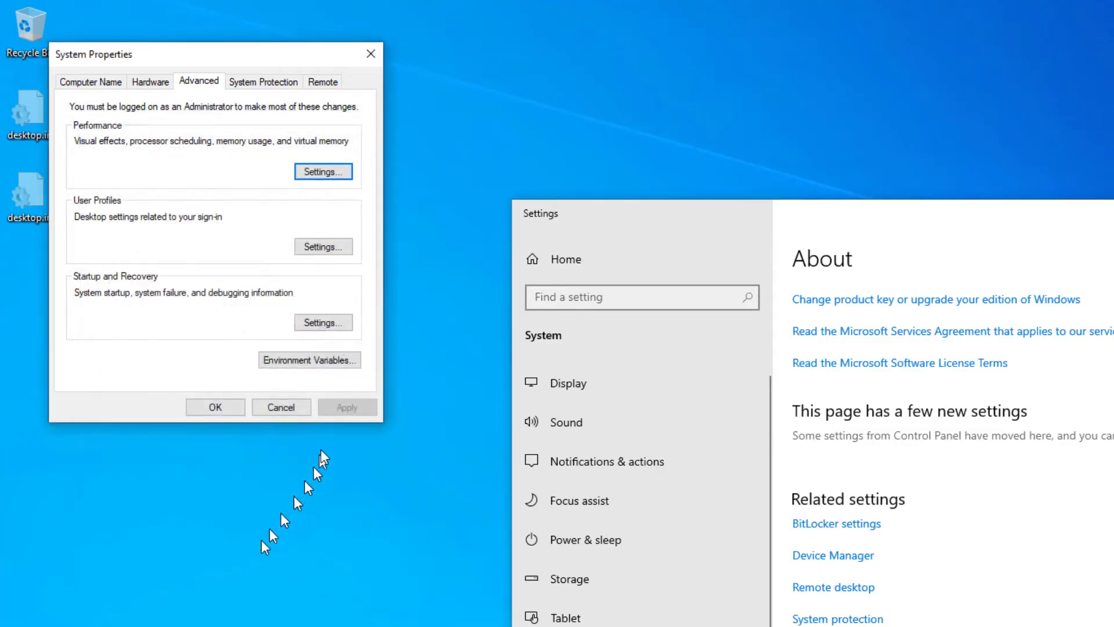
click(199, 408)
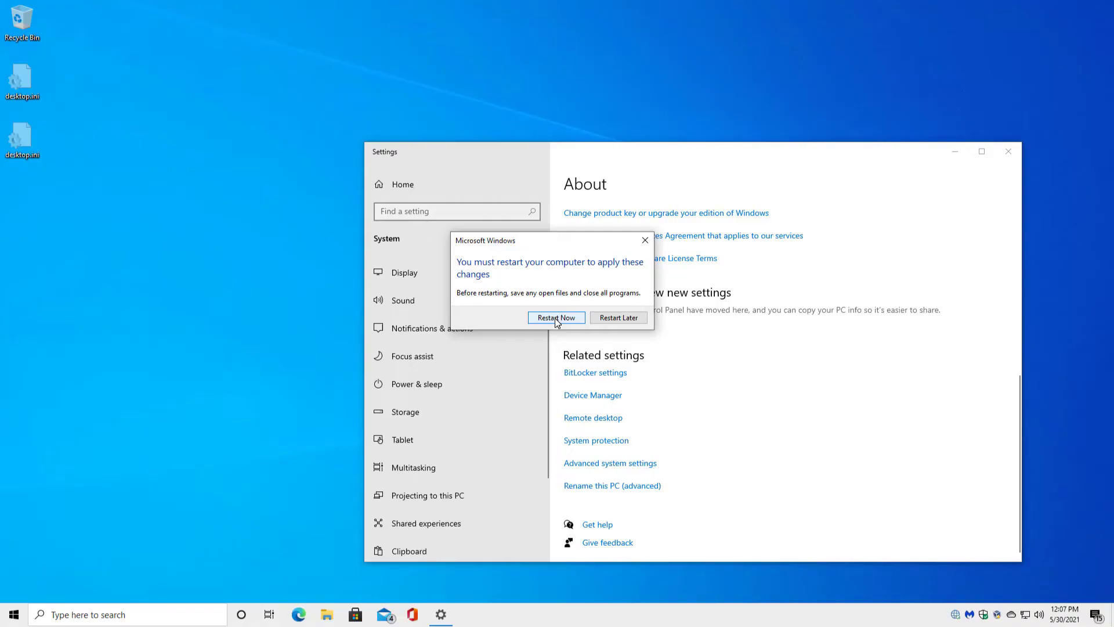
click(554, 318)
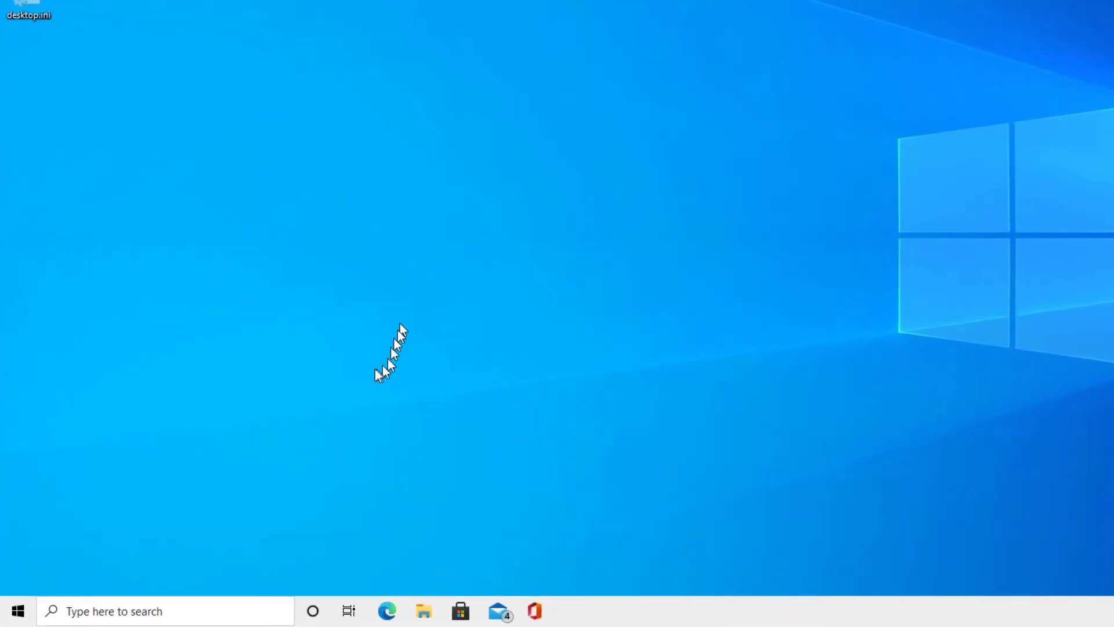
Reopen File Explorer at the C: root in a taller window, now listing 24 items without pagefile.sys.
click(424, 610)
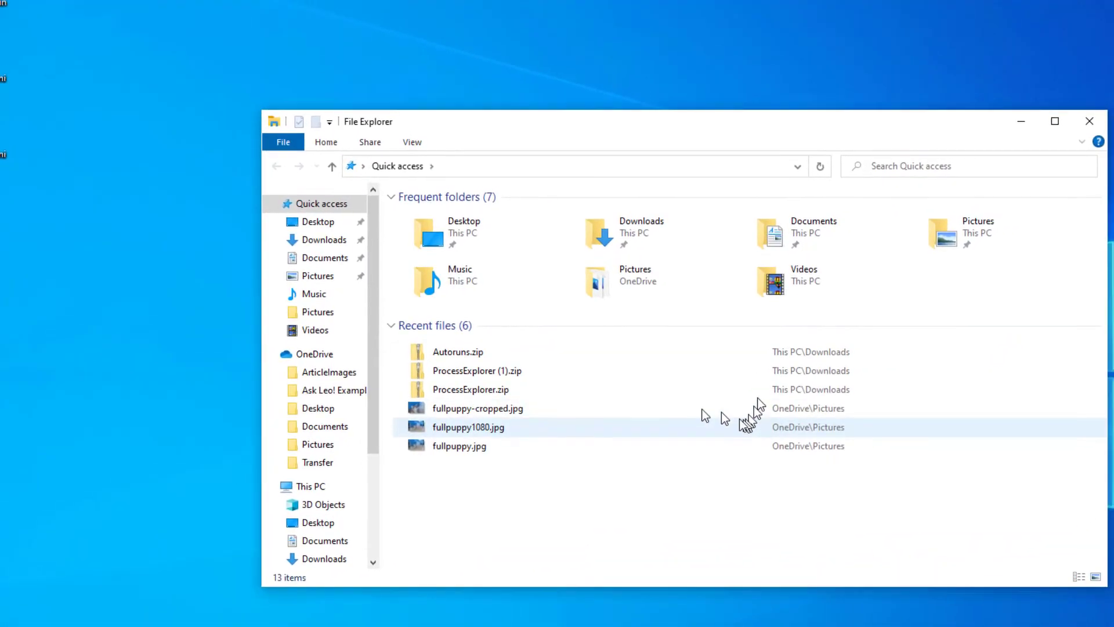
scroll(356, 548, down, 2)
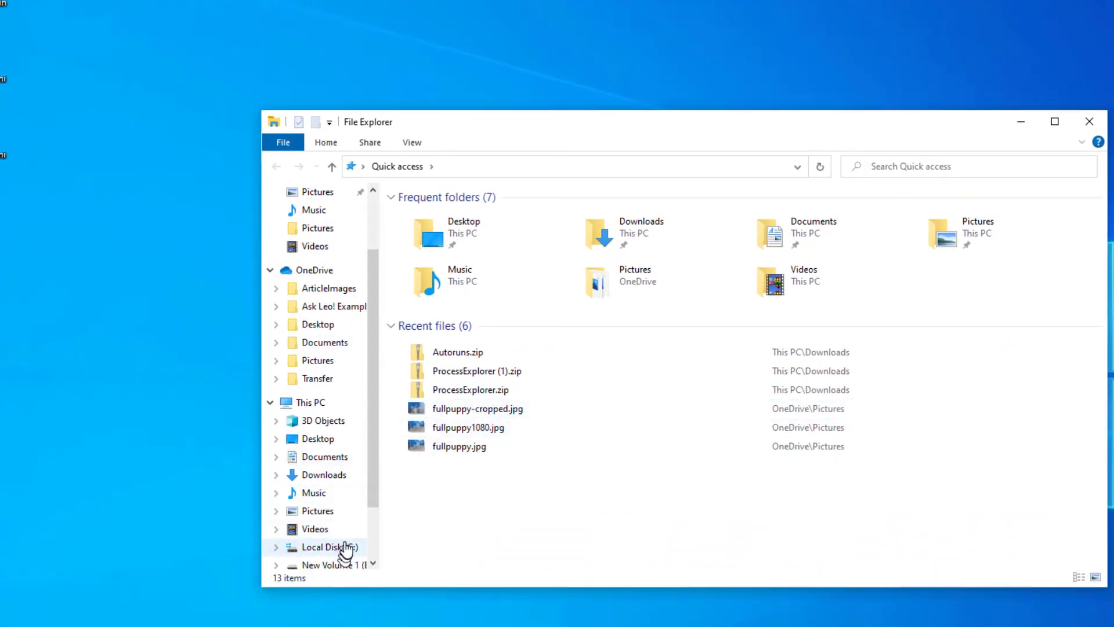
click(325, 547)
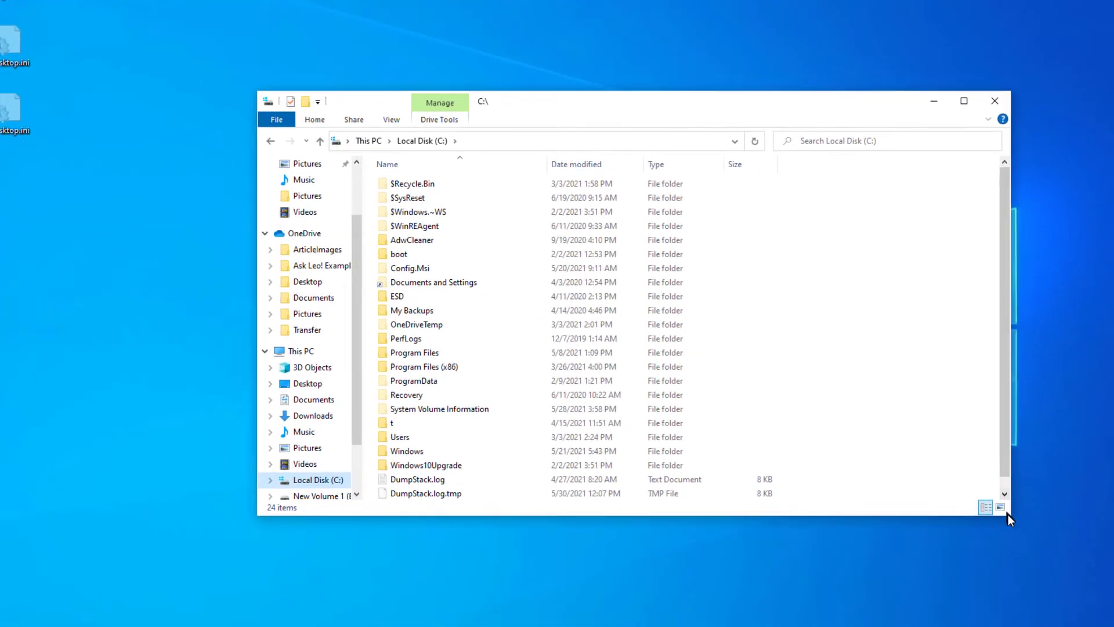
drag(1008, 514, 1007, 616)
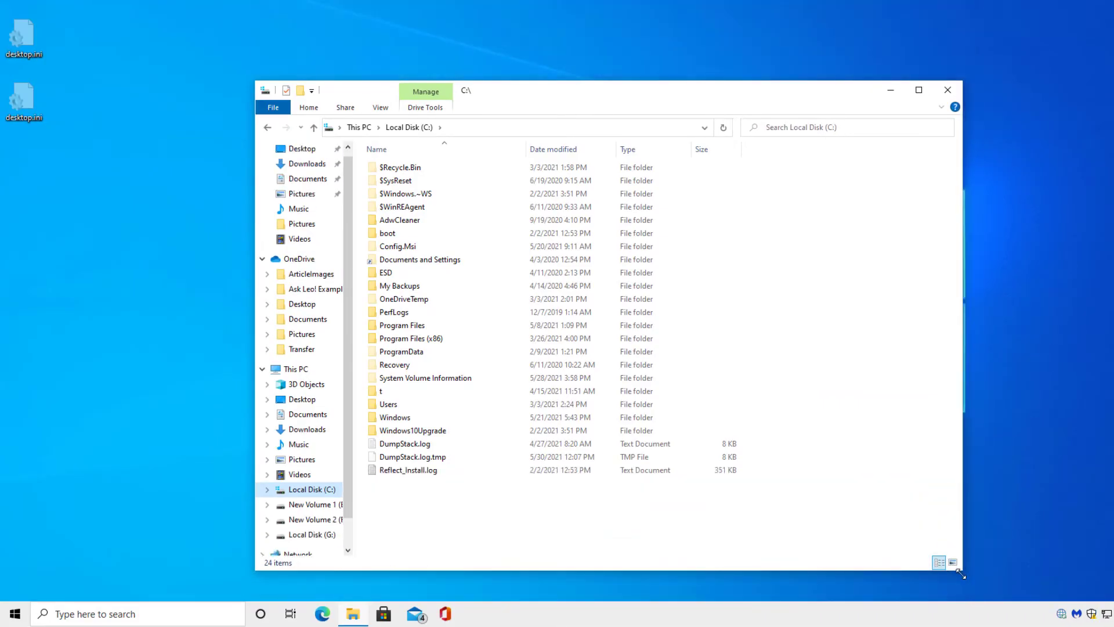